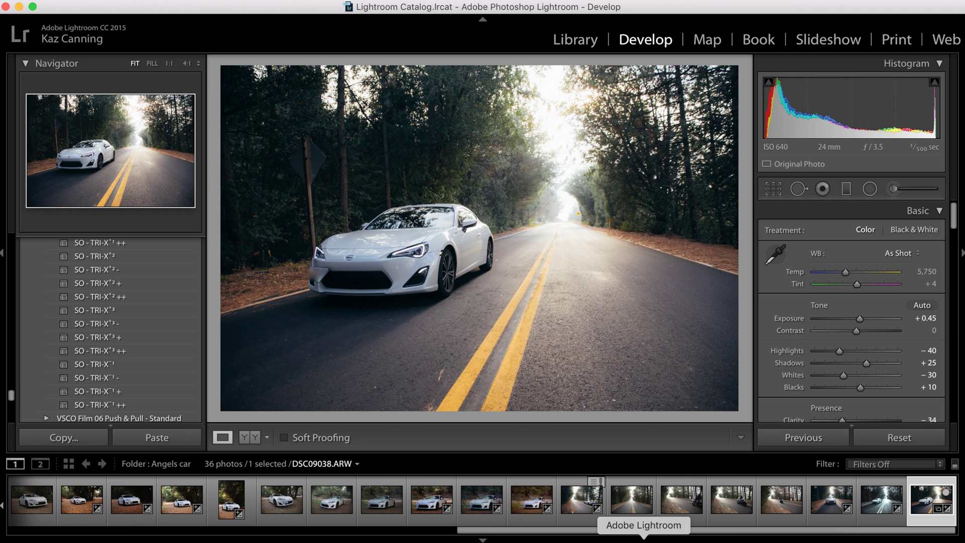
- Scroll the Develop panel down past Detail and Lens Corrections to Post-Crop Vignetting in Effects
scroll(802, 325, "down", 10)
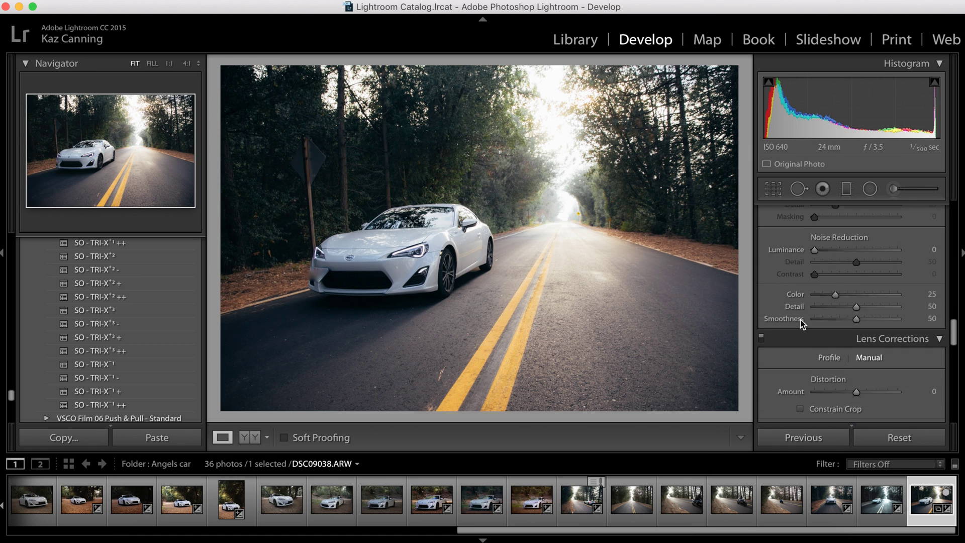
scroll(802, 325, "down", 3)
scroll(802, 325, "up", 3)
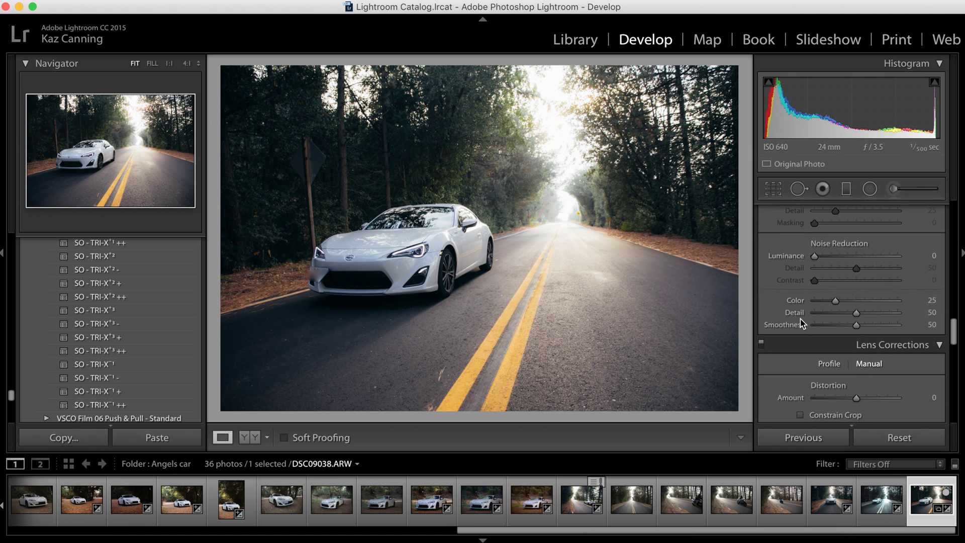
scroll(801, 324, "down", 8)
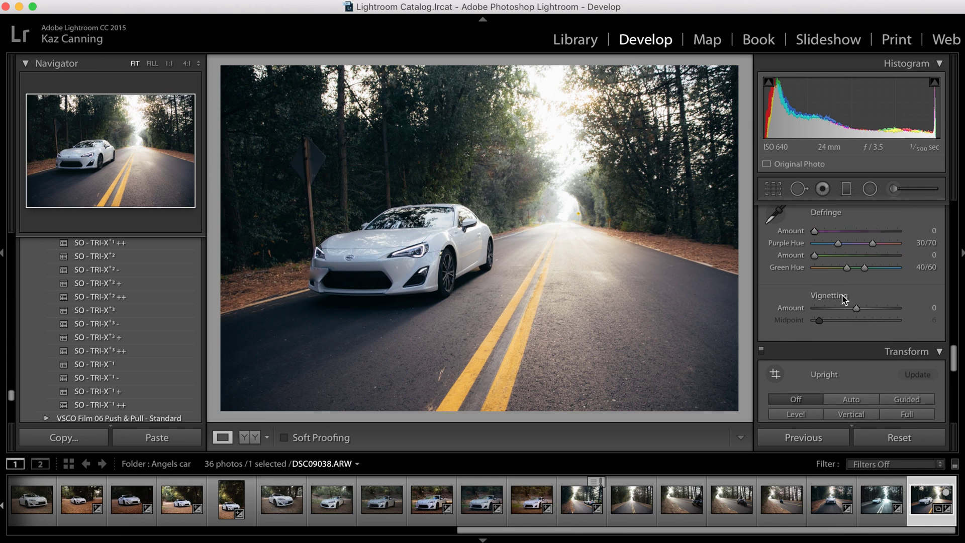
scroll(844, 299, "down", 8)
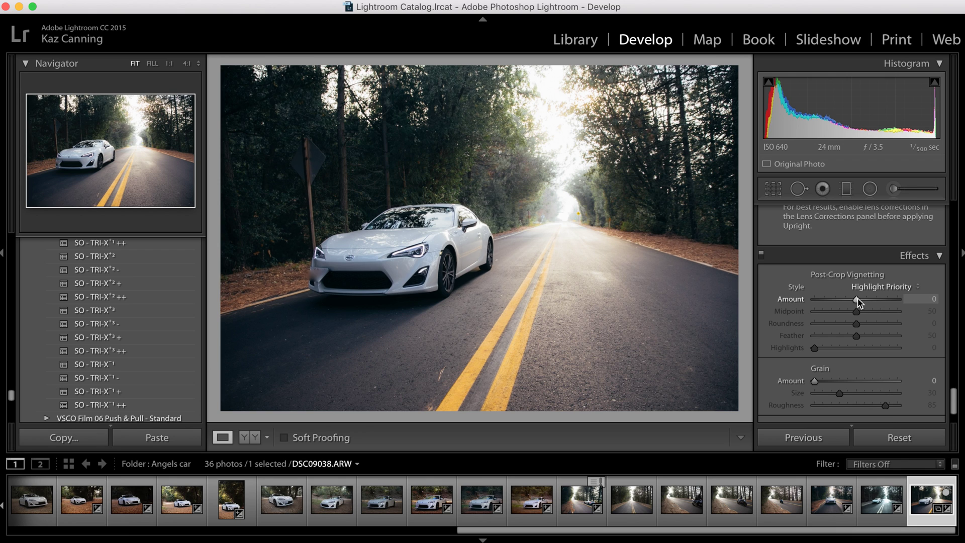
- Try a full post-crop vignette with a lower midpoint and Feather 100, then lighten it
left_click_drag(858, 301, 794, 305)
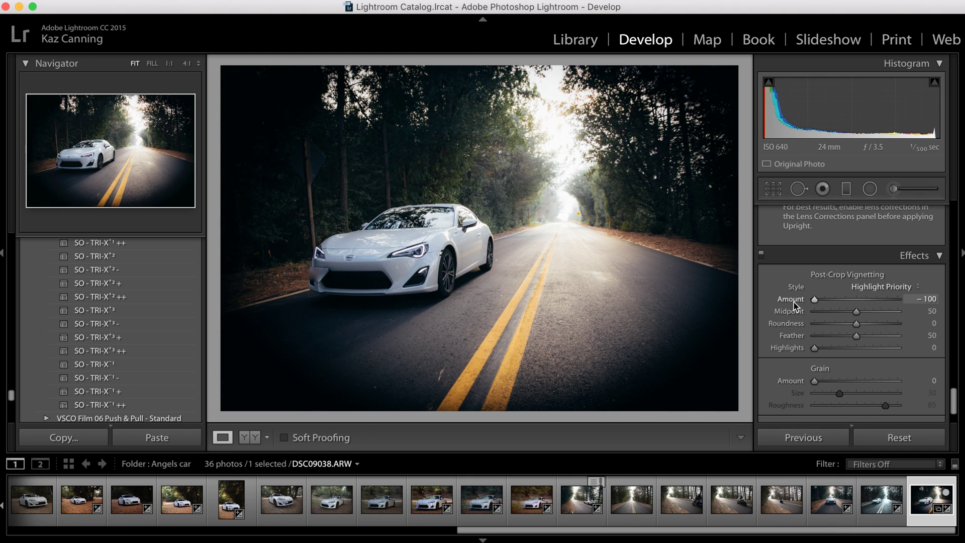
left_click_drag(856, 311, 795, 313)
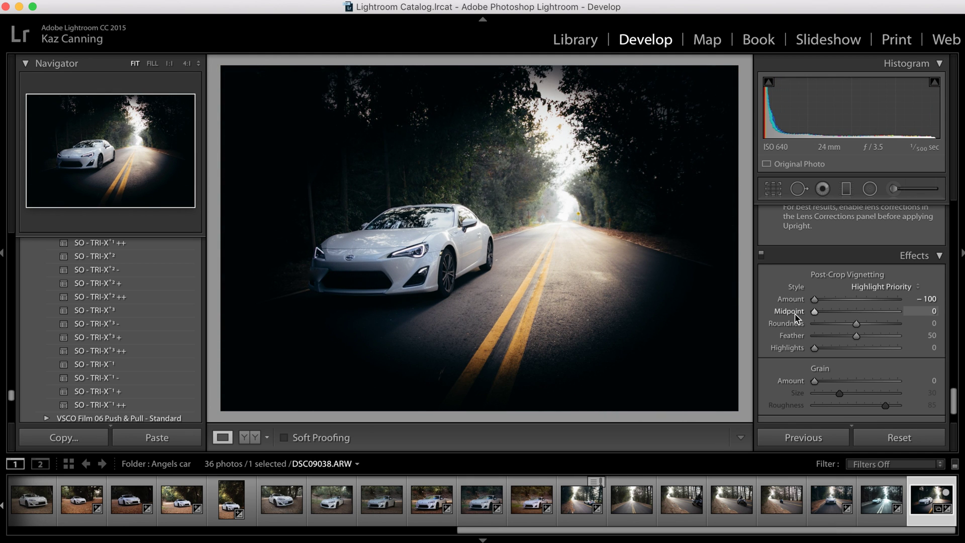
left_click_drag(854, 335, 907, 339)
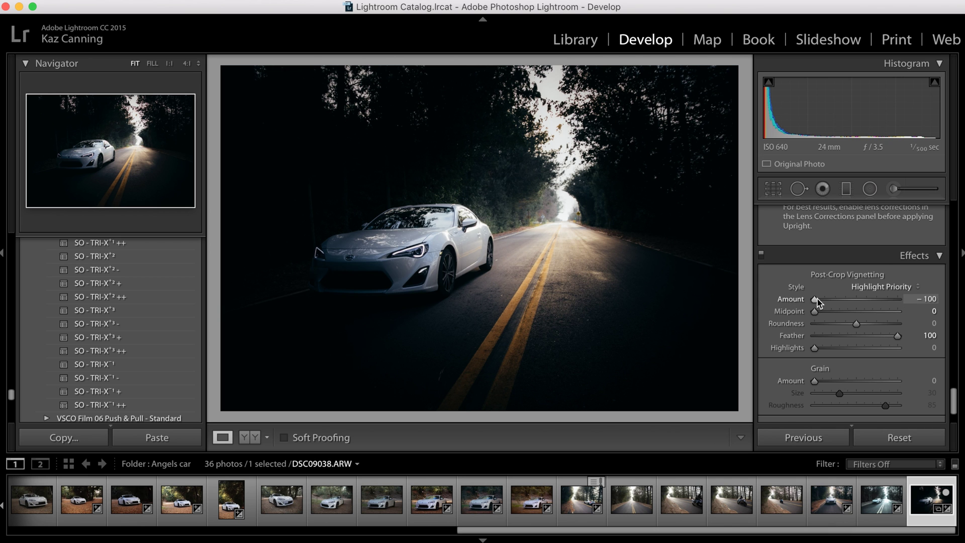
left_click_drag(817, 298, 858, 304)
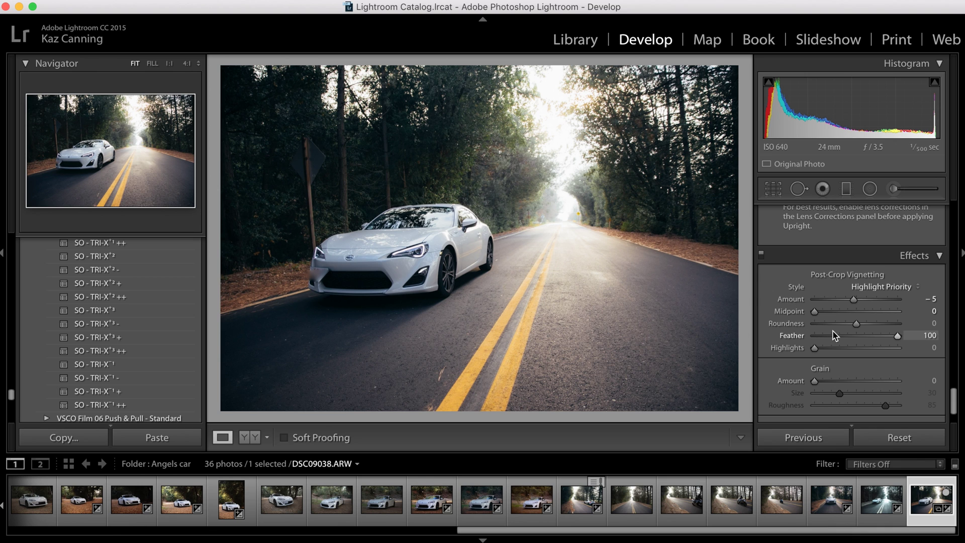
mouse_move(855, 302)
left_mouse_down()
mouse_move(831, 303)
mouse_move(844, 303)
left_mouse_up()
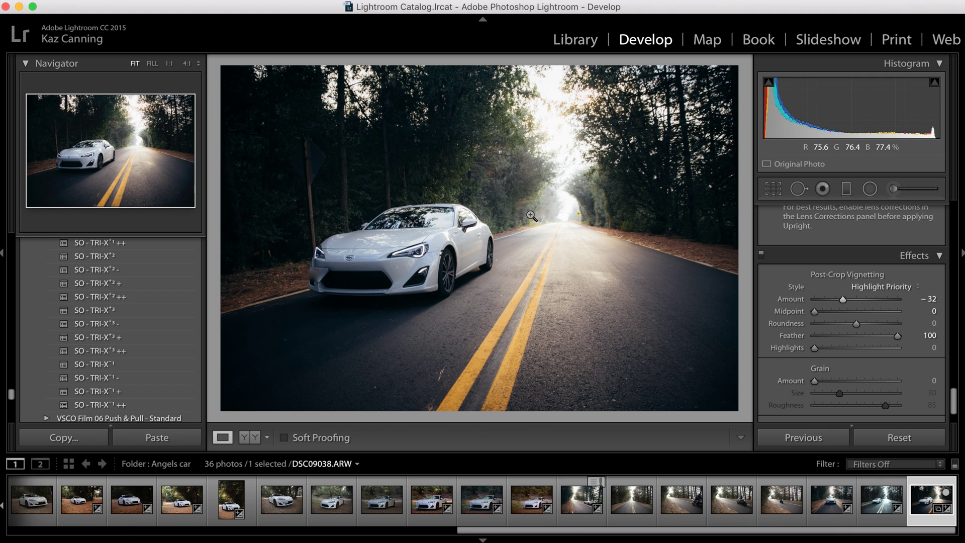
- Test more vignette amounts with Midpoint 37, then reset Amount to 0
mouse_move(843, 300)
left_mouse_down()
mouse_move(855, 301)
mouse_move(830, 302)
mouse_move(856, 302)
left_mouse_up()
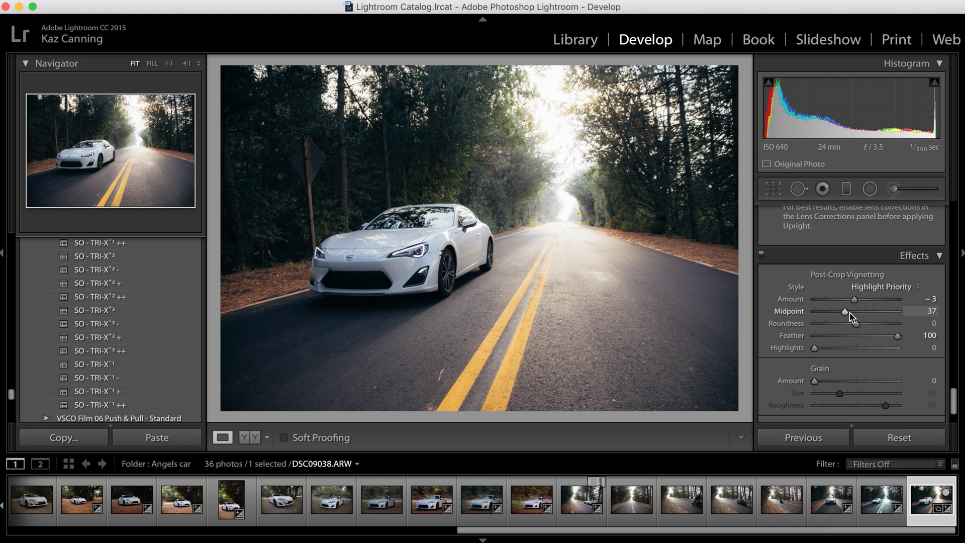
left_click_drag(848, 313, 802, 308)
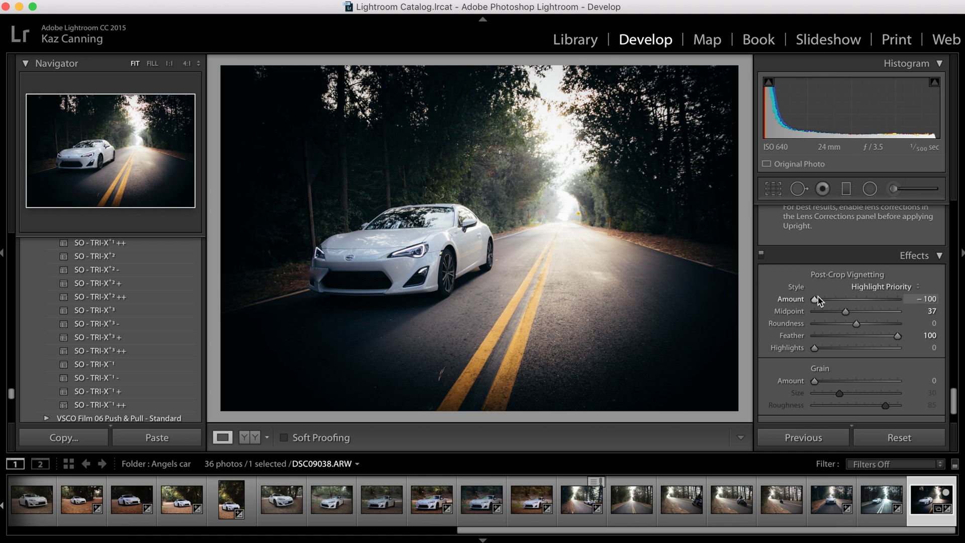
left_click(829, 300)
left_click_drag(829, 300, 806, 303)
double_click(828, 302)
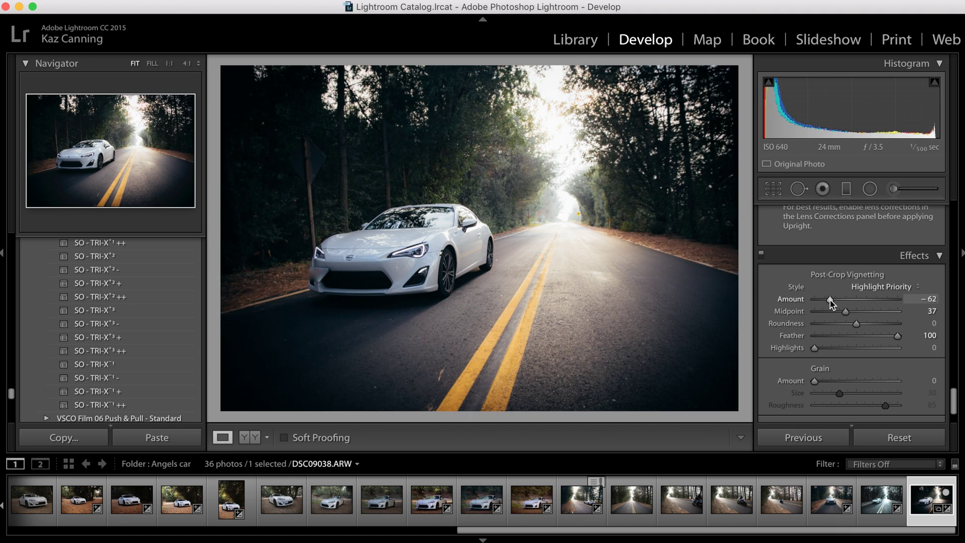
scroll(787, 276, "up", 5)
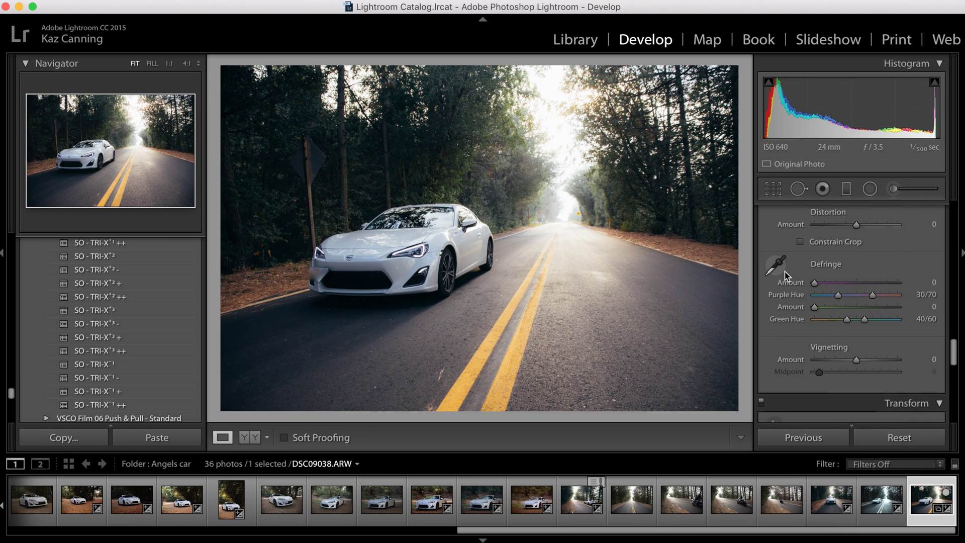
- Set Lens Corrections Vignetting Amount to -100, then return up to the Basic panel
mouse_move(855, 358)
left_mouse_down()
mouse_move(844, 362)
mouse_move(873, 362)
mouse_move(820, 361)
mouse_move(869, 362)
mouse_move(856, 362)
left_mouse_up()
scroll(768, 330, "up", 5)
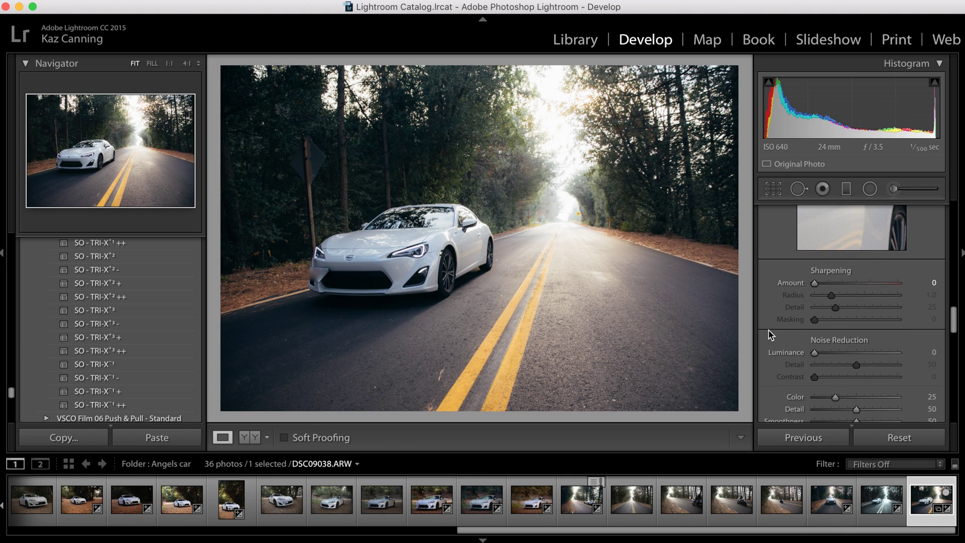
scroll(776, 310, "up", 10)
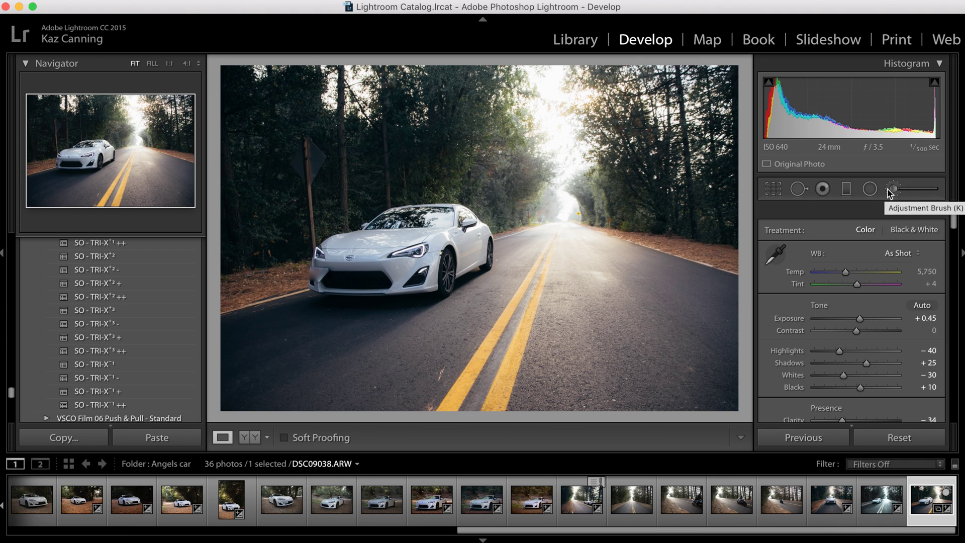
- Try a graduated filter and a -0.94 exposure brush stroke on the road, then remove both
left_click(847, 191)
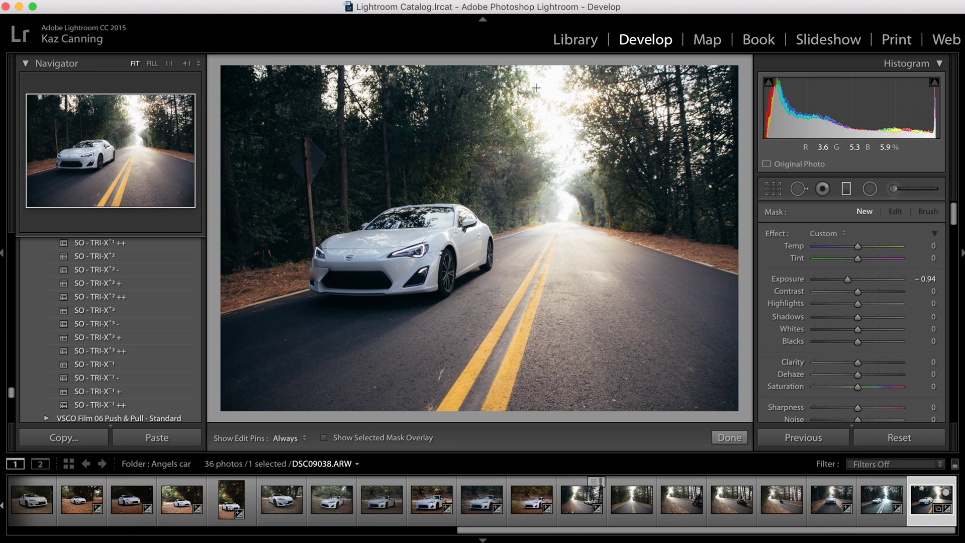
mouse_move(531, 80)
left_mouse_down()
mouse_move(543, 373)
mouse_move(356, 282)
mouse_move(290, 129)
mouse_move(216, 151)
mouse_move(196, 281)
mouse_move(239, 237)
mouse_move(408, 262)
mouse_move(442, 252)
left_mouse_up()
key("Delete")
left_click(893, 189)
mouse_move(586, 276)
left_mouse_down()
mouse_move(613, 281)
mouse_move(576, 317)
mouse_move(629, 299)
mouse_move(656, 345)
mouse_move(576, 345)
left_mouse_up()
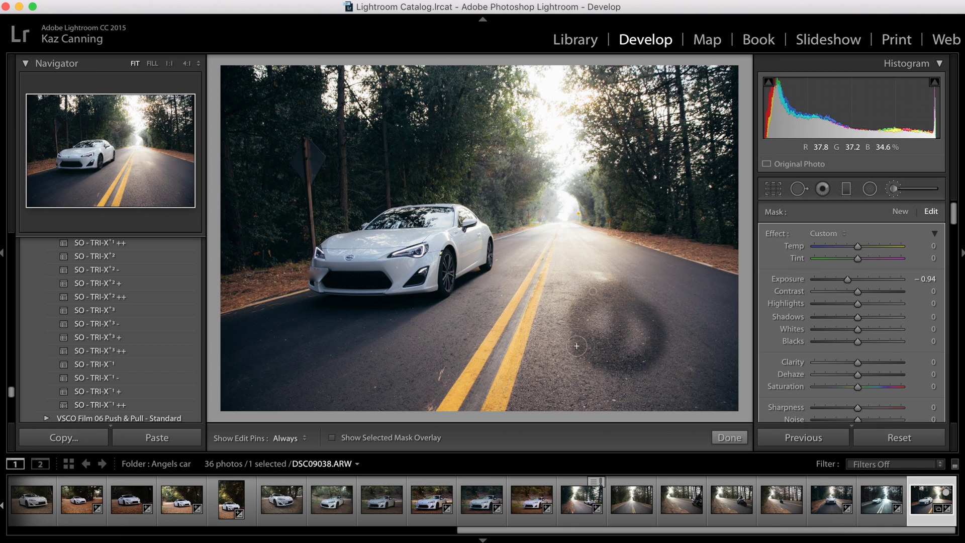
key("super+z")
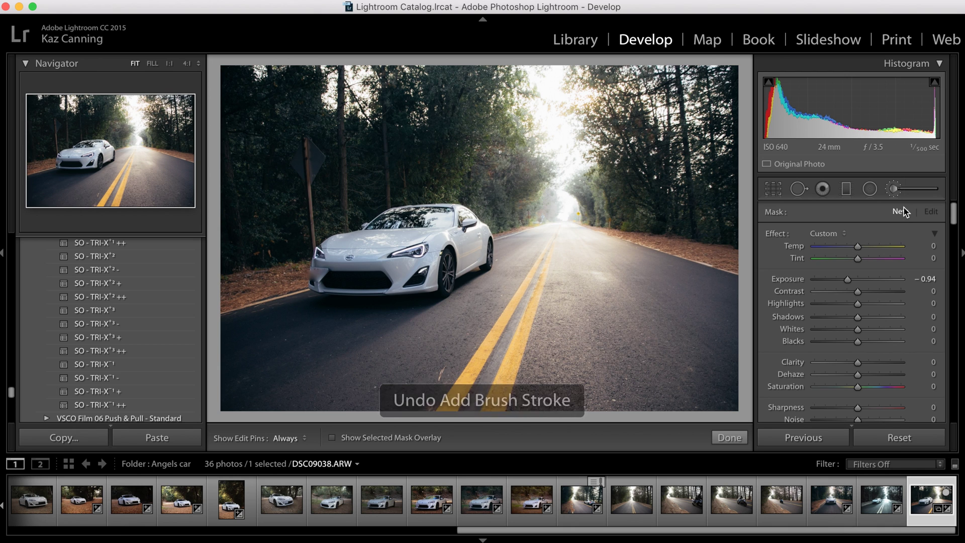
- Draw a trial inverted radial filter over the road, then undo and delete it
left_click(870, 189)
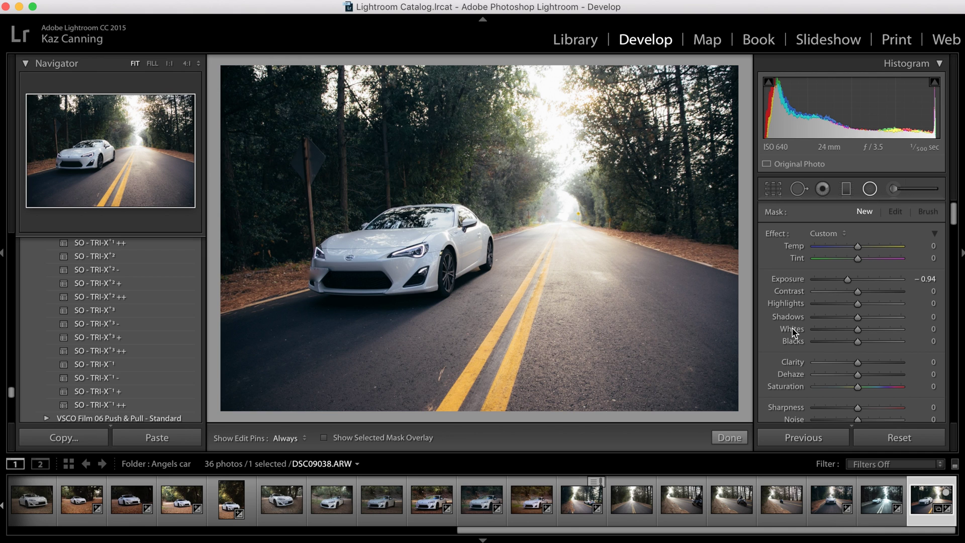
scroll(792, 328, "down", 5)
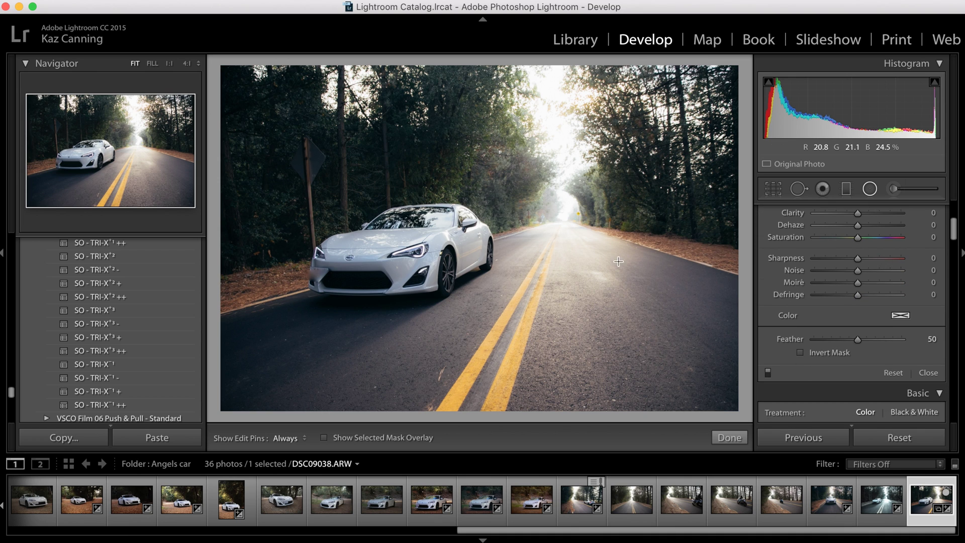
left_click(801, 353)
left_click_drag(574, 276, 487, 332)
left_click(801, 352)
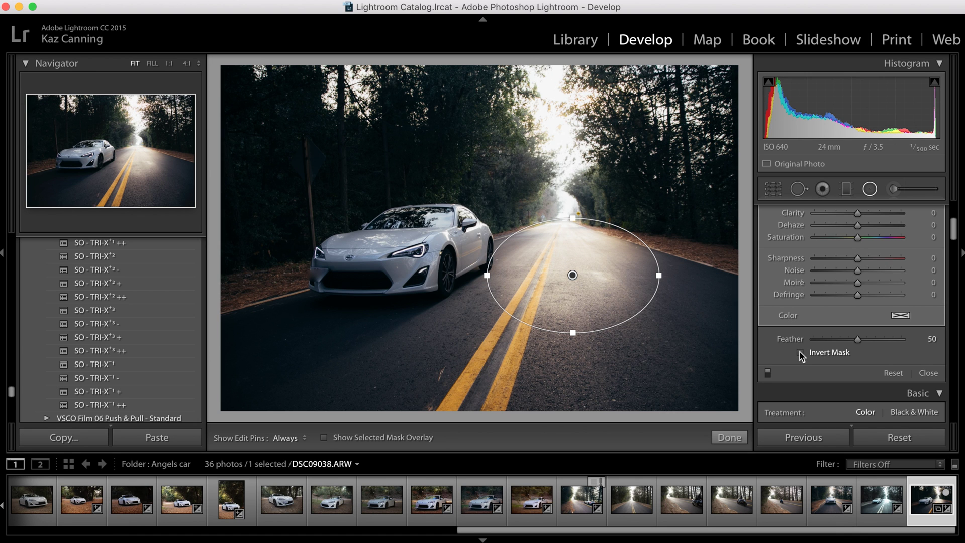
key("super+z")
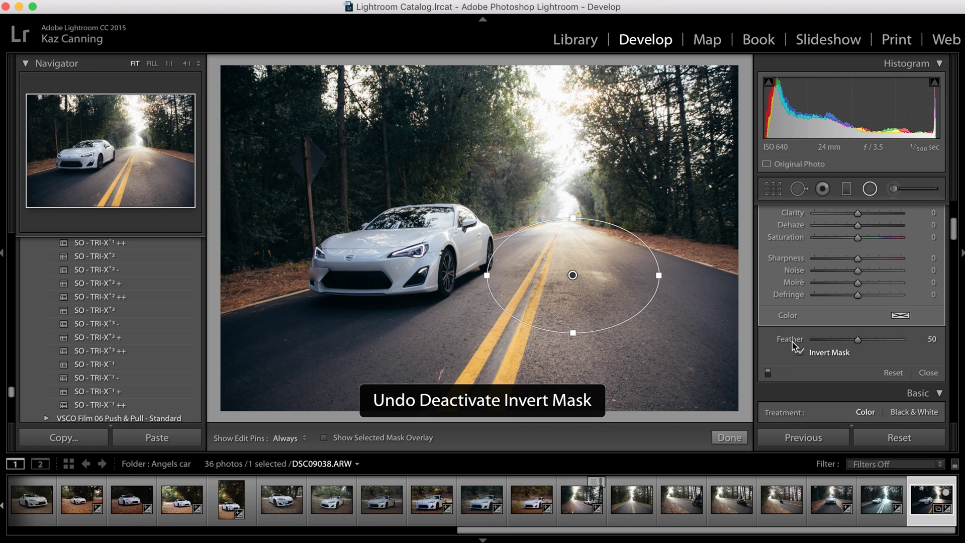
key("h")
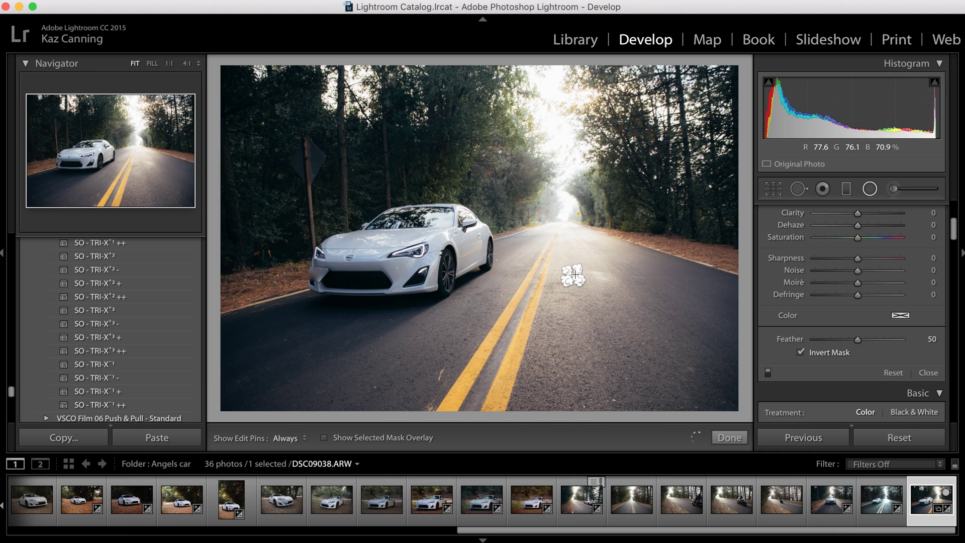
scroll(784, 308, "up", 5)
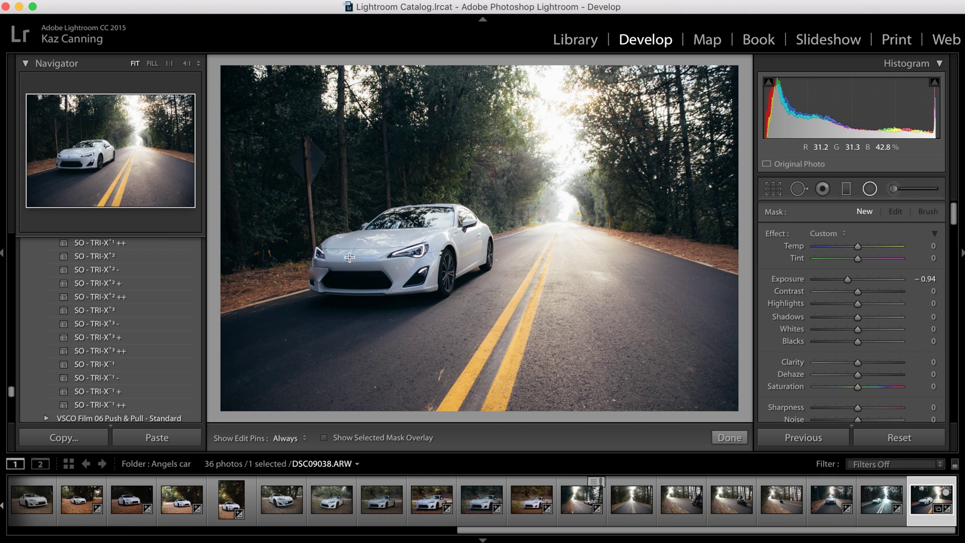
- Draw a large radial filter on the car front with Invert Mask off, squashed vertically
left_click_drag(349, 257, 742, 414)
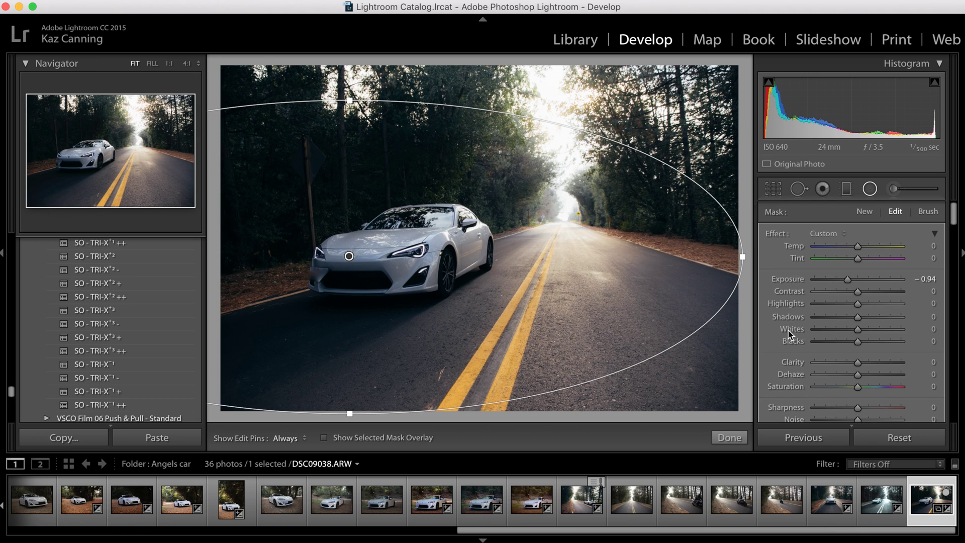
scroll(788, 330, "down", 5)
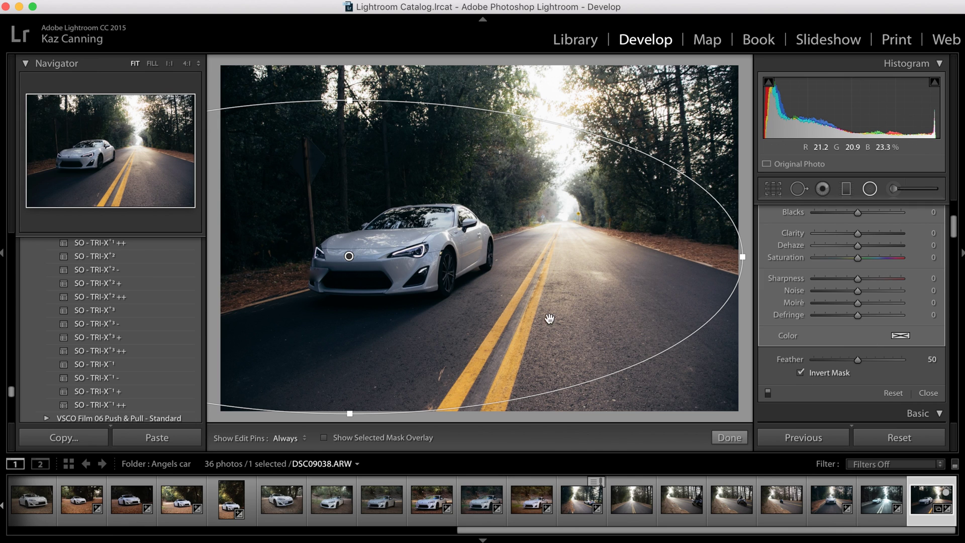
left_click(801, 374)
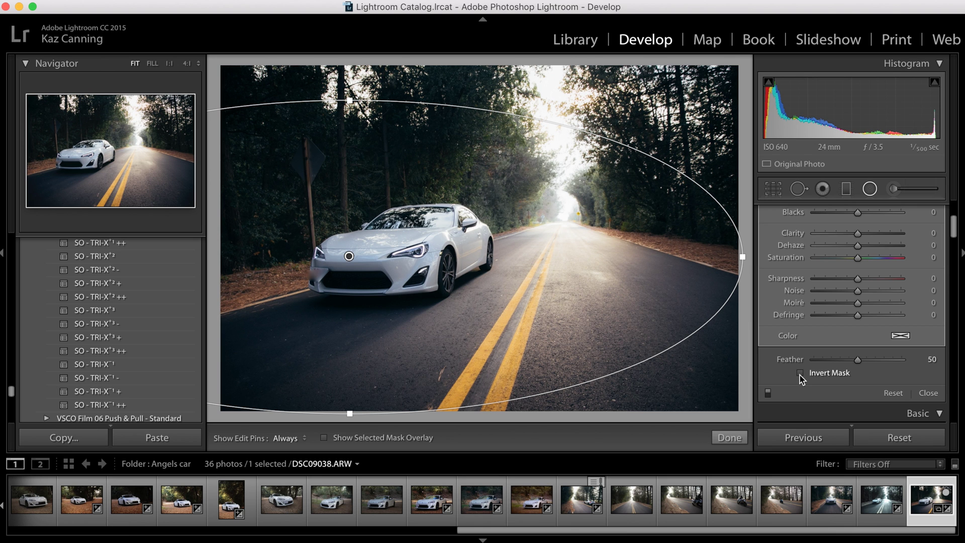
left_click_drag(349, 100, 379, 68)
- Set the radial filter to -0.45 exposure and Feather 0 for a hard edge
scroll(849, 302, "up", 5)
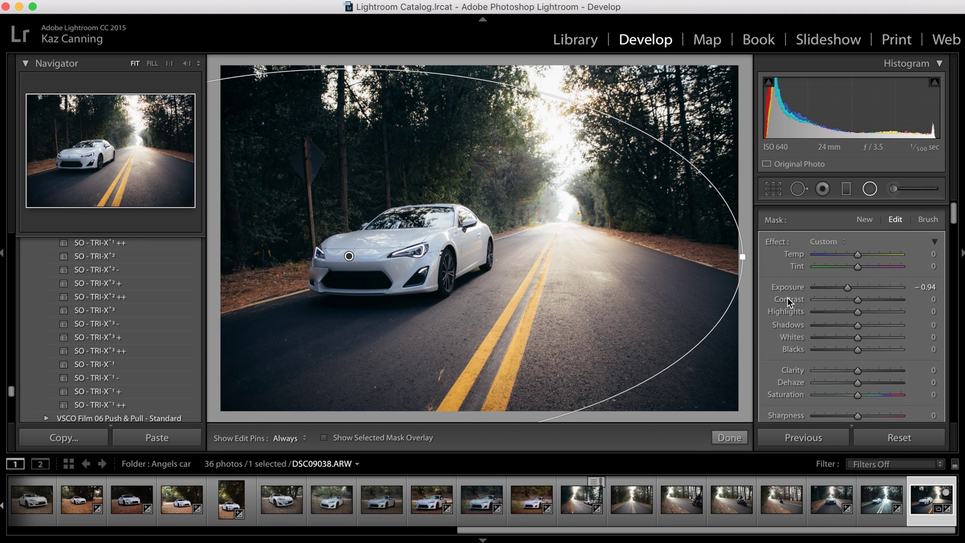
mouse_move(846, 283)
left_mouse_down()
mouse_move(858, 281)
mouse_move(827, 283)
mouse_move(855, 281)
left_mouse_up()
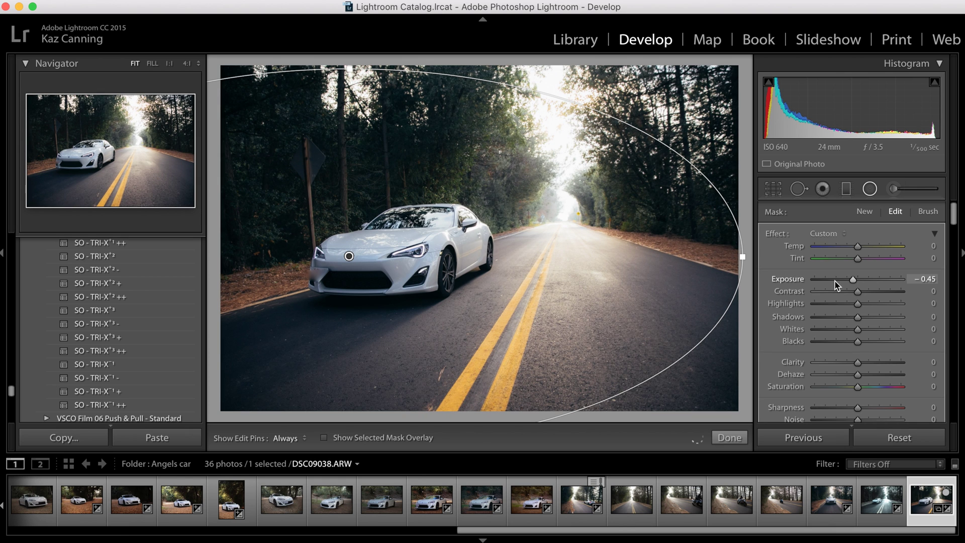
scroll(771, 269, "down", 5)
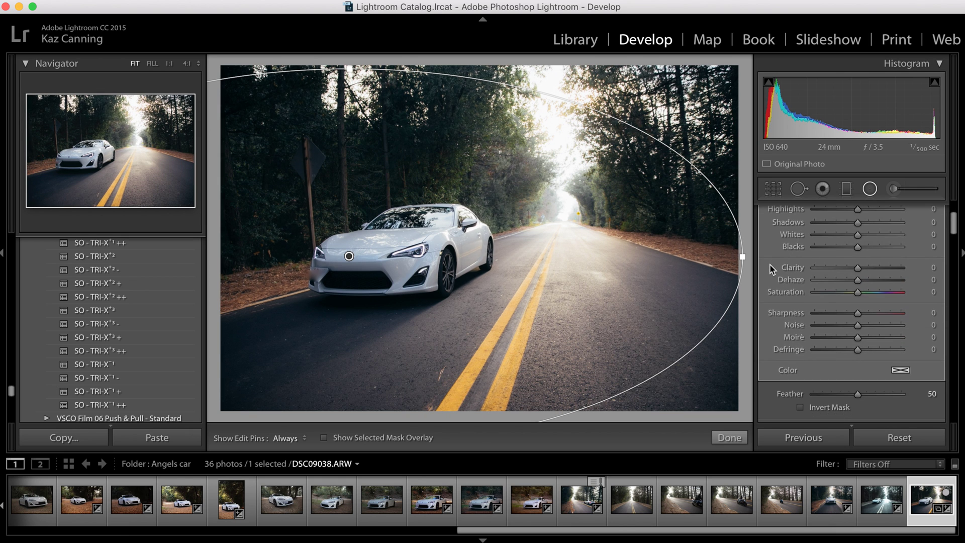
scroll(772, 269, "down", 2)
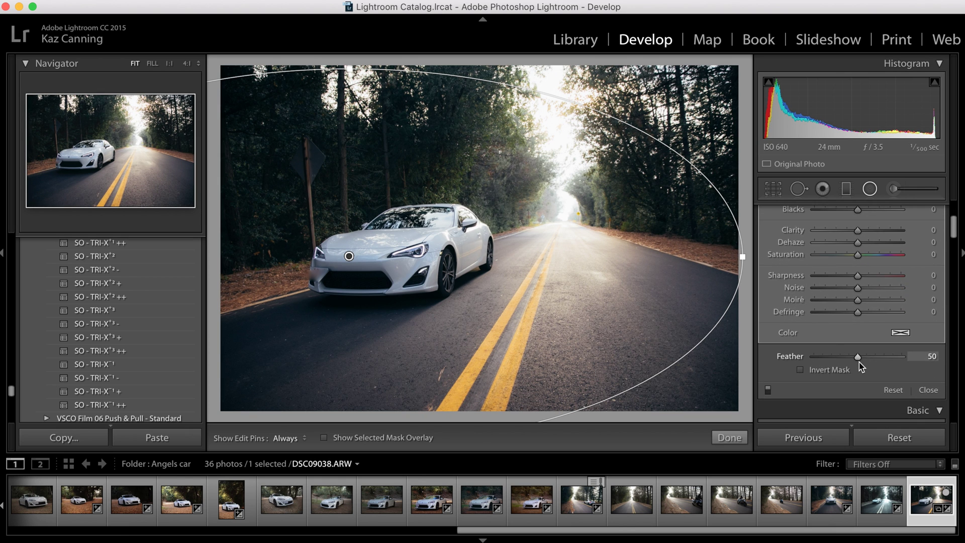
left_click_drag(801, 350, 781, 351)
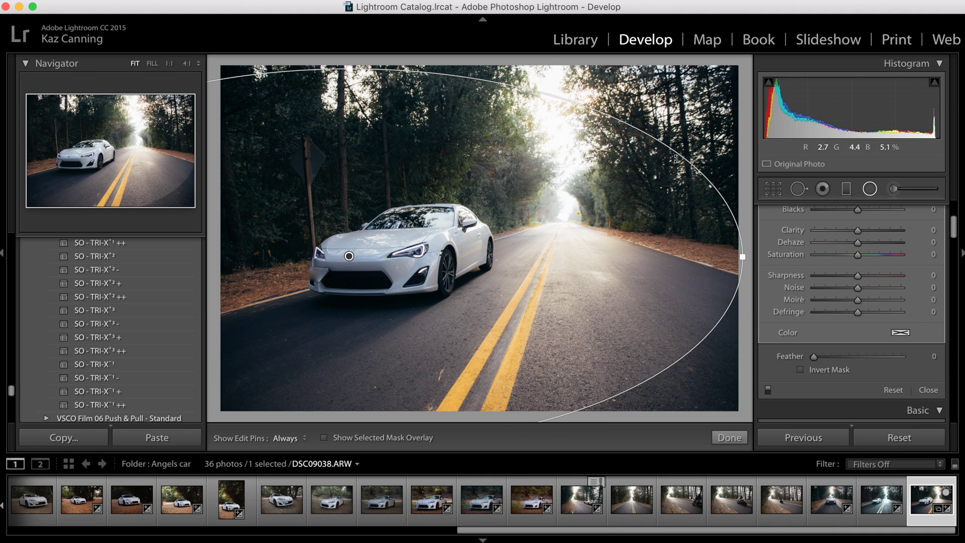
- Set Feather to 91 and Exposure to -0.61, and shift the ellipse up and right
left_click_drag(813, 356, 893, 360)
scroll(768, 359, "up", 5)
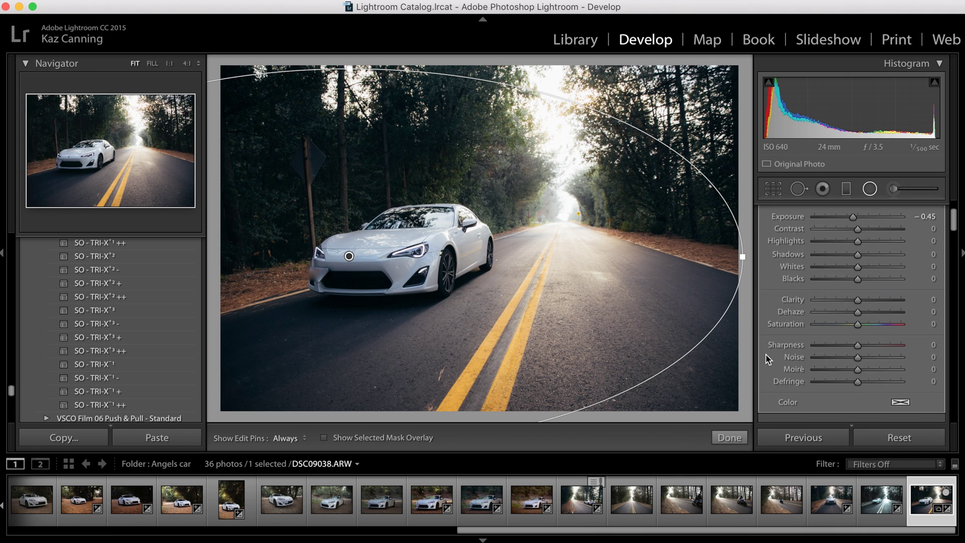
left_click_drag(853, 280, 851, 280)
left_click_drag(370, 256, 350, 254)
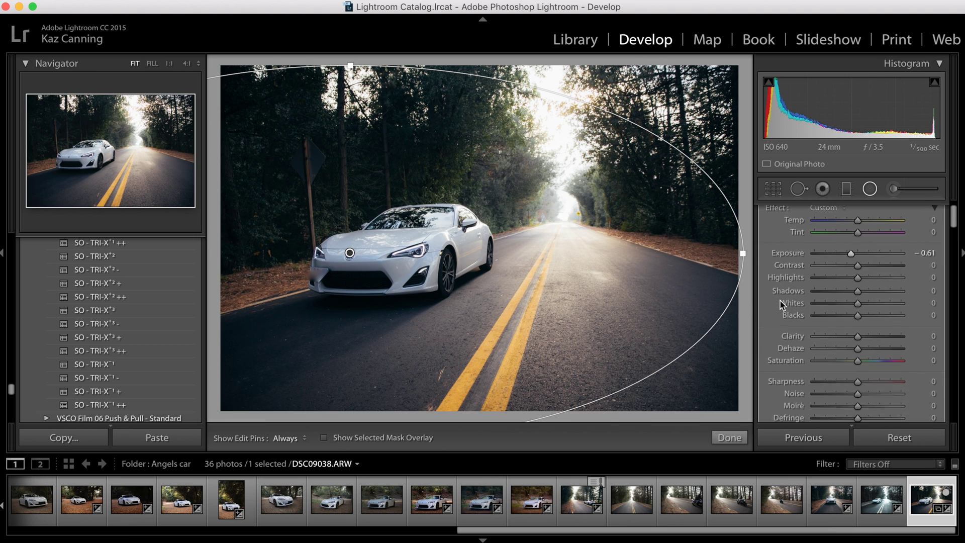
scroll(780, 301, "down", 3)
- Set the radial filter to Exposure -0.44 and Saturation -72, undoing a trial contrast change
scroll(780, 300, "up", 4)
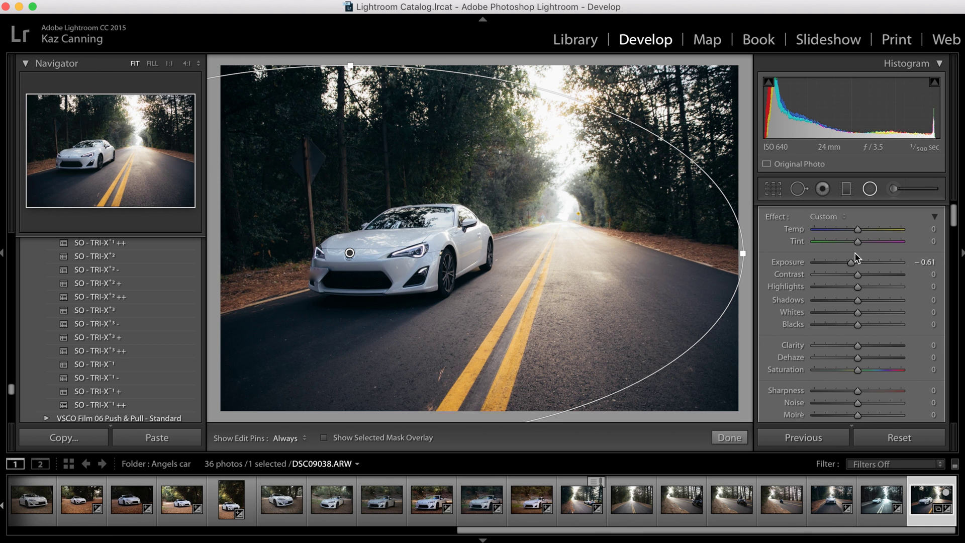
left_click_drag(851, 264, 829, 281)
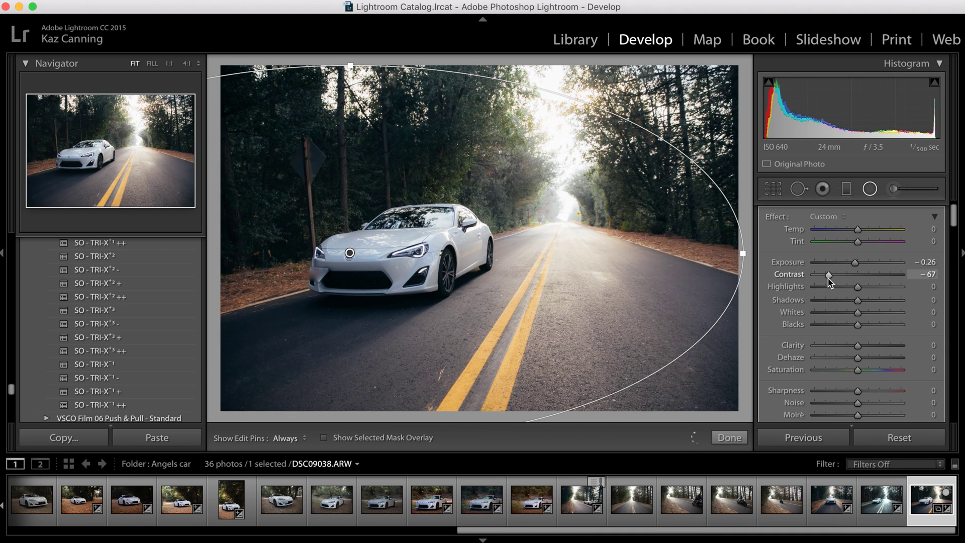
key("super+z")
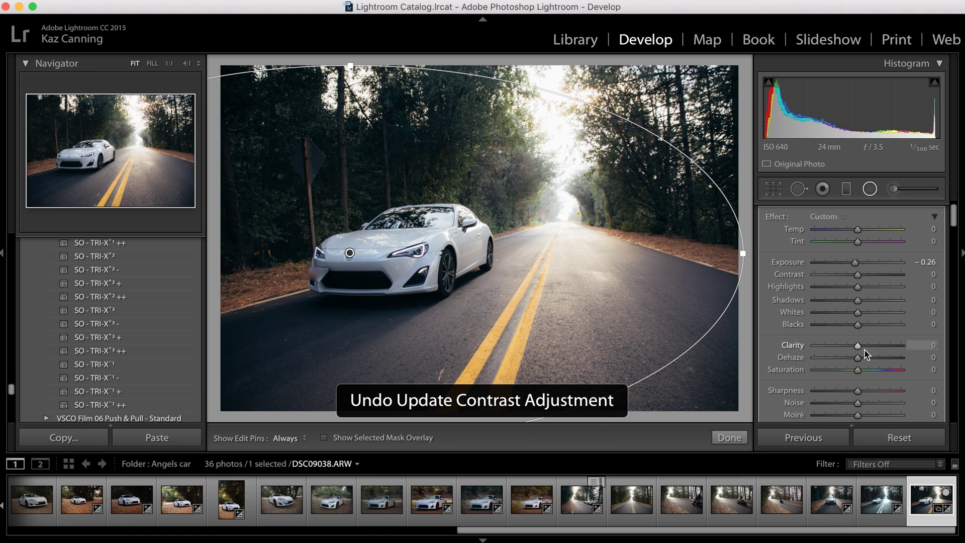
left_click_drag(857, 367, 826, 369)
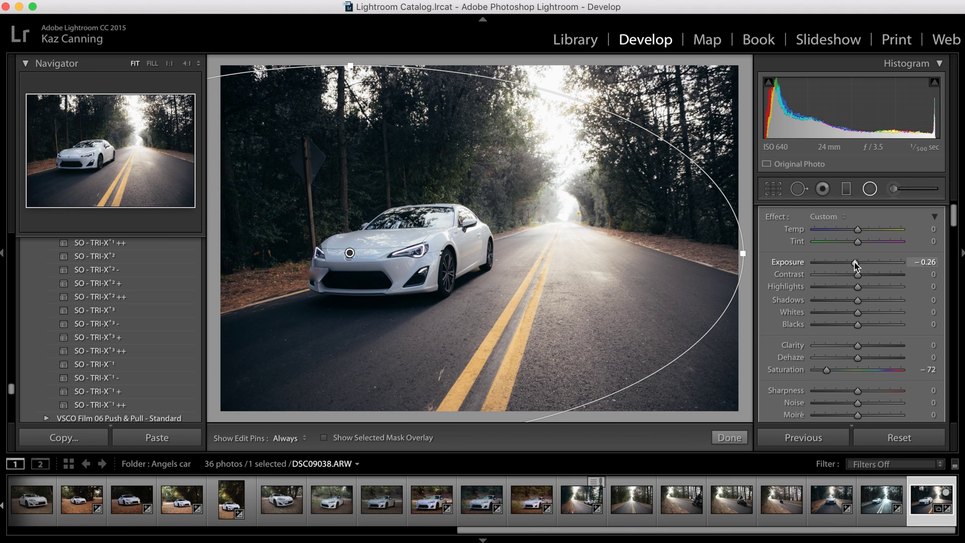
left_click_drag(855, 262, 853, 262)
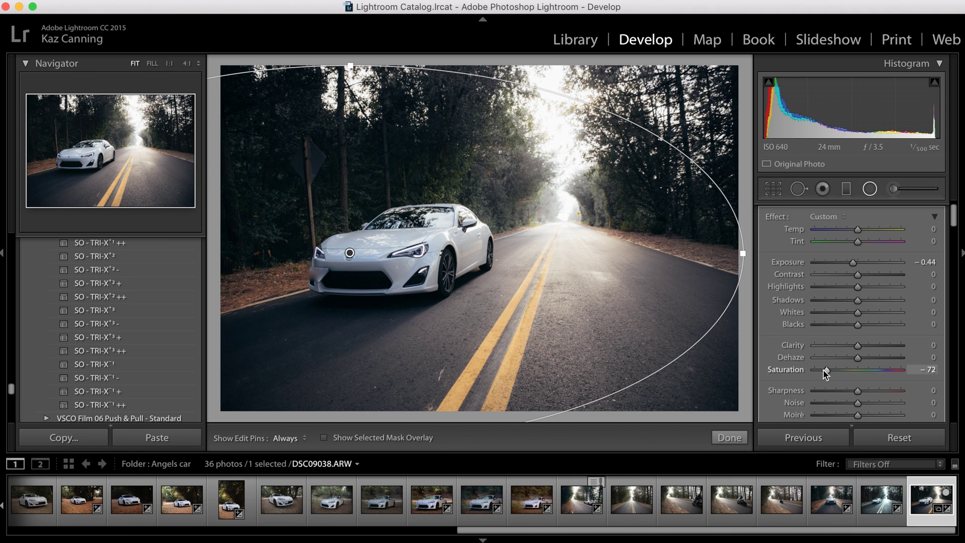